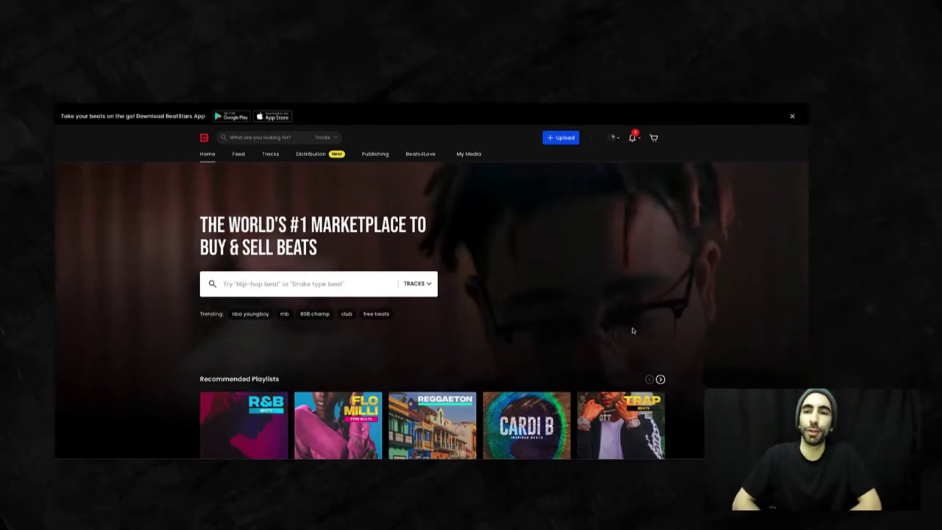
Step: Open the Pro Page Setup screen from the My Media menu
{"action": "mouse_move", "coordinate": [471, 153]}
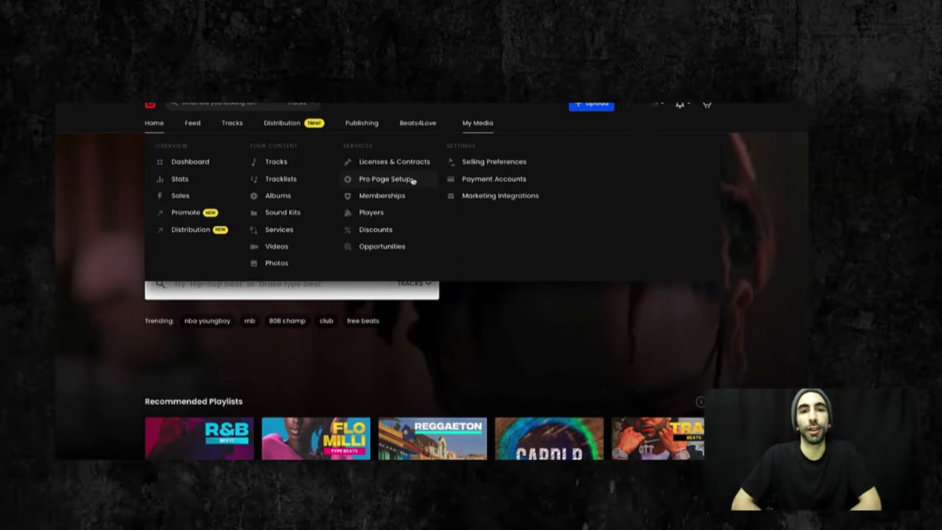
{"action": "left_click", "coordinate": [412, 180]}
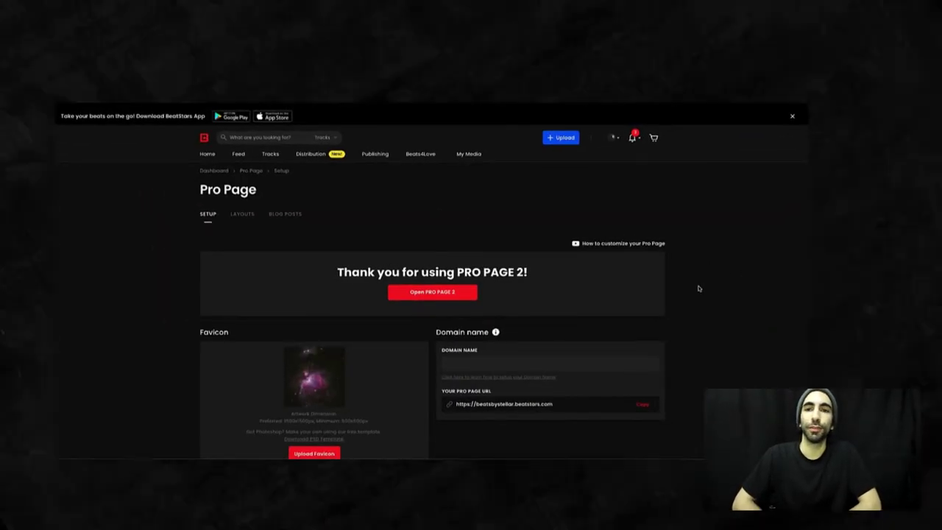
Step: Scroll down to the Contact List Builder Subscription Form section
{"action": "scroll", "coordinate": [699, 289], "scroll_direction": "down", "scroll_amount": 4}
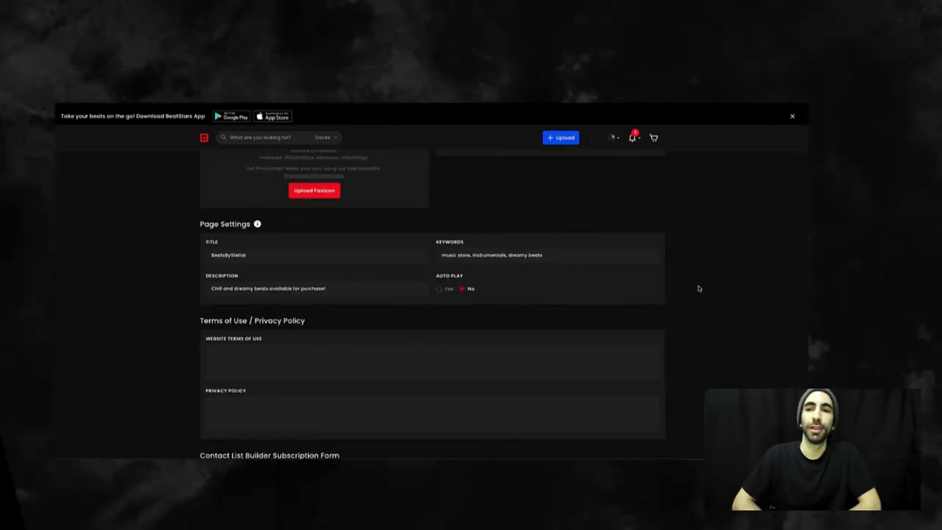
{"action": "scroll", "coordinate": [698, 288], "scroll_direction": "down", "scroll_amount": 5}
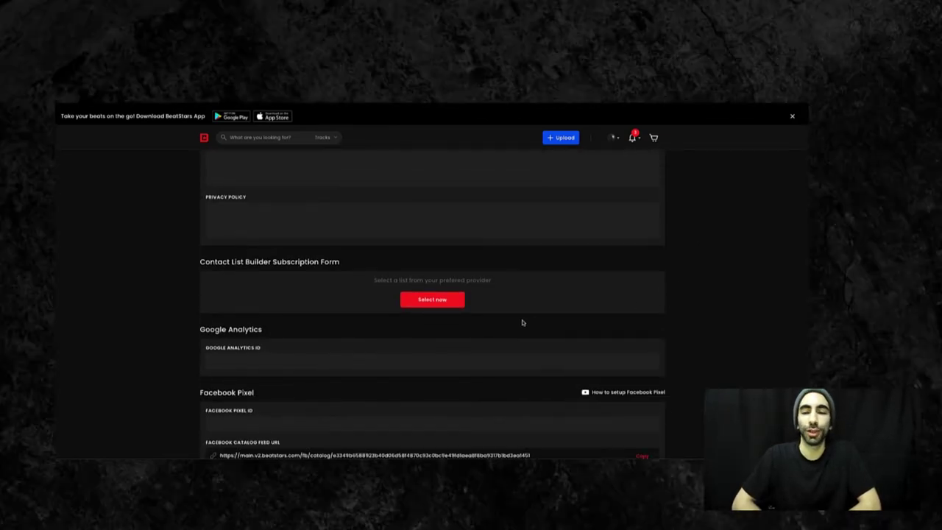
Step: Link the subscription form to the MailChimp contact list and select the Headline Text field
{"action": "left_click", "coordinate": [455, 301]}
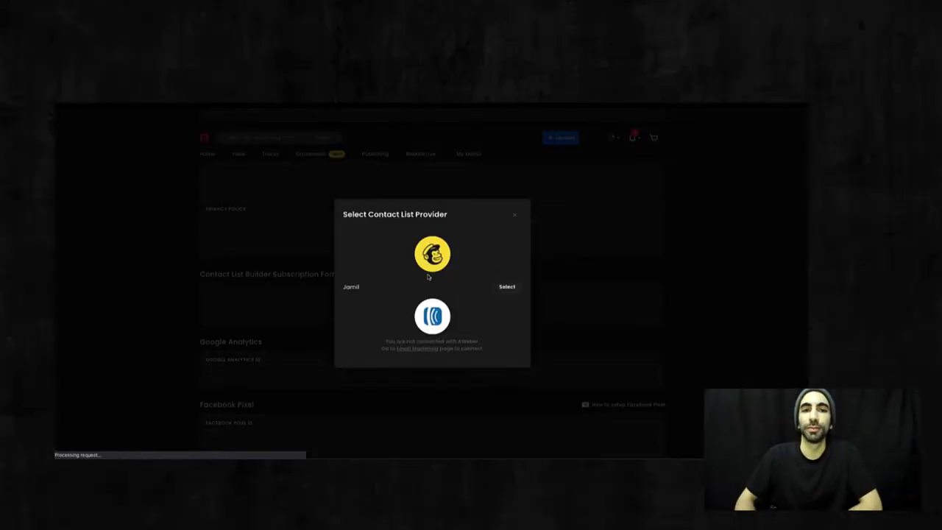
{"action": "left_click", "coordinate": [511, 287]}
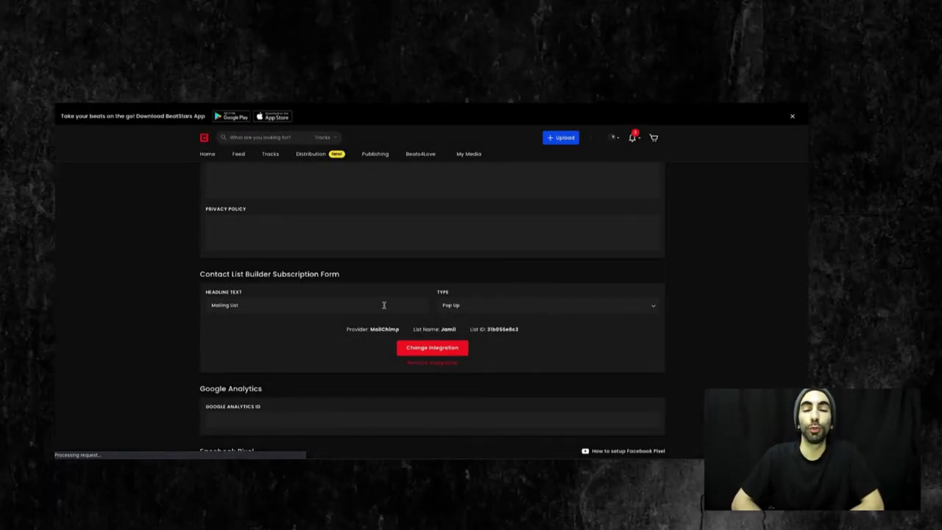
{"action": "left_click", "coordinate": [378, 305]}
Step: Replace the Mailing List headline with 'Receive 25% off your first purchase', then trim it back
{"action": "key", "text": "BackSpace"}
{"action": "key", "text": "BackSpace"}
{"action": "key", "text": "BackSpace"}
{"action": "key", "text": "BackSpace"}
{"action": "key", "text": "BackSpace"}
{"action": "key", "text": "BackSpace"}
{"action": "key", "text": "BackSpace"}
{"action": "key", "text": "BackSpace"}
{"action": "key", "text": "BackSpace"}
{"action": "key", "text": "BackSpace"}
{"action": "key", "text": "BackSpace"}
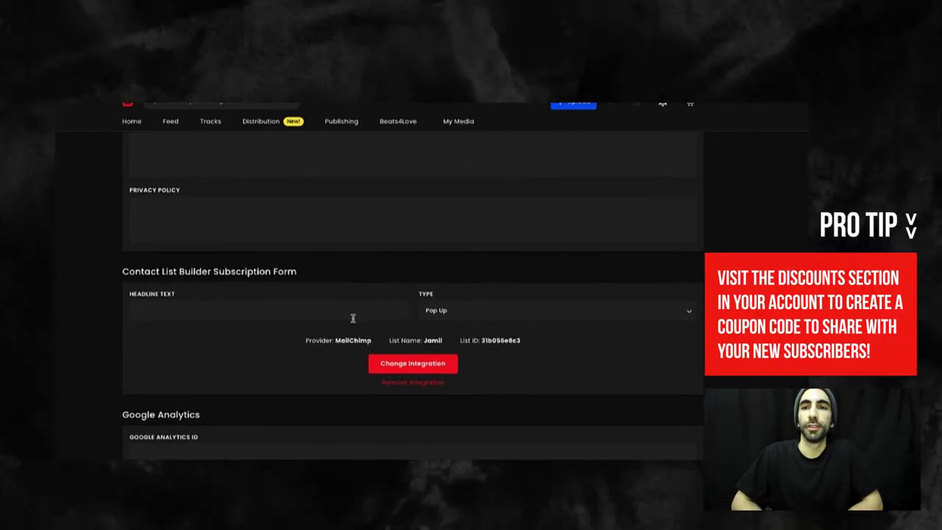
{"action": "type", "text": "Receive"}
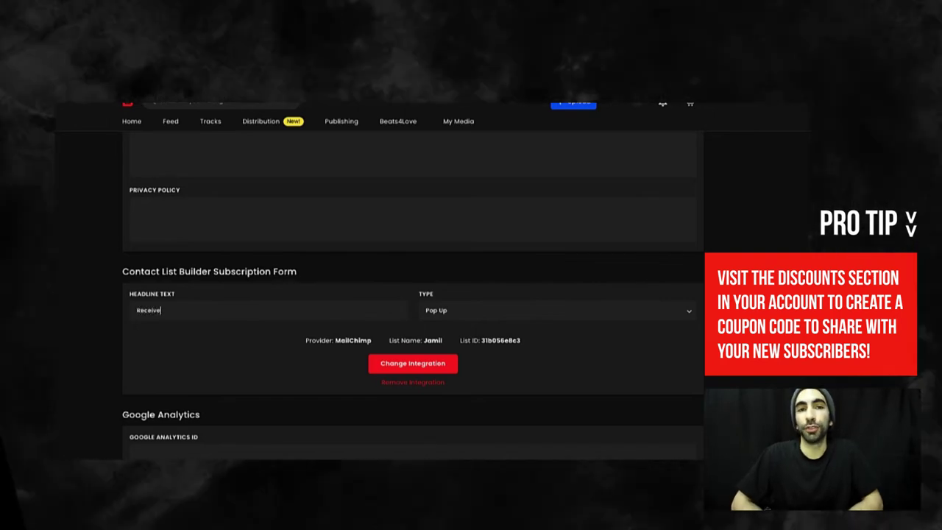
{"action": "type", "text": " 25"}
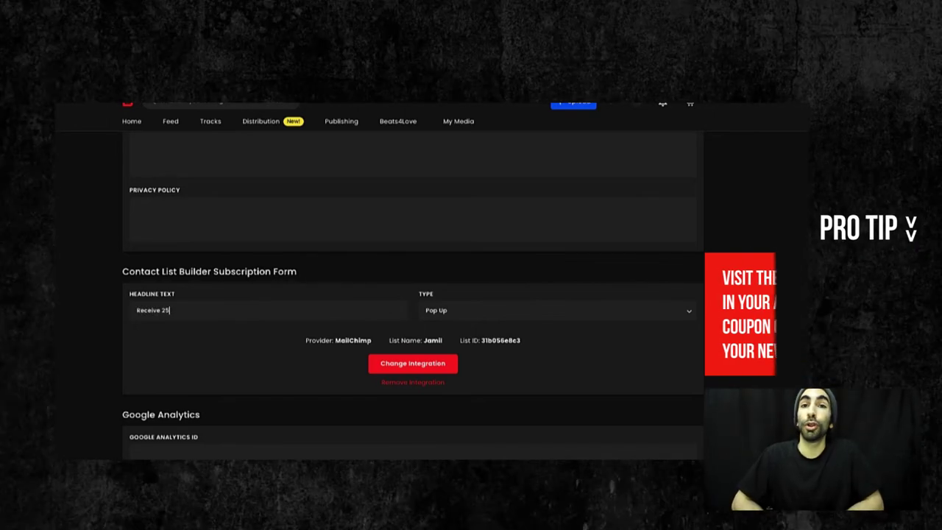
{"action": "type", "text": "% off your"}
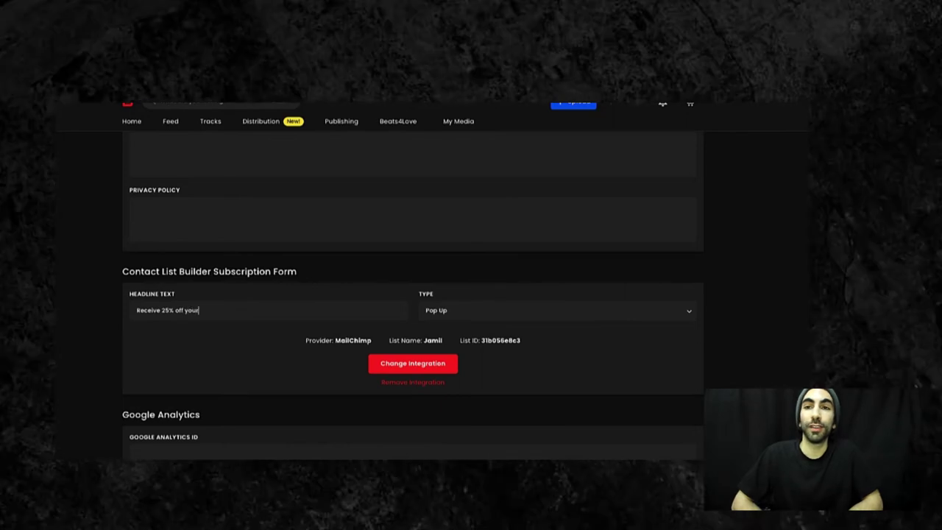
{"action": "type", "text": " first purchase"}
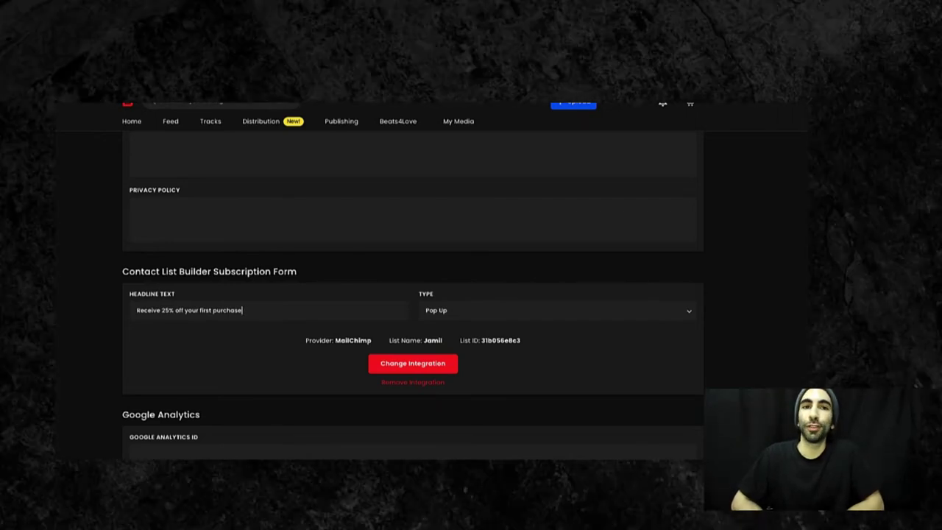
{"action": "key", "text": "BackSpace"}
{"action": "key", "text": "BackSpace"}
{"action": "key", "text": "BackSpace"}
{"action": "key", "text": "BackSpace"}
{"action": "key", "text": "BackSpace"}
{"action": "key", "text": "BackSpace"}
{"action": "key", "text": "BackSpace"}
{"action": "key", "text": "BackSpace"}
{"action": "key", "text": "BackSpace"}
{"action": "key", "text": "BackSpace"}
{"action": "key", "text": "BackSpace"}
{"action": "key", "text": "BackSpace"}
{"action": "key", "text": "BackSpace"}
{"action": "key", "text": "BackSpace"}
{"action": "key", "text": "BackSpace"}
{"action": "key", "text": "BackSpace"}
{"action": "key", "text": "BackSpace"}
{"action": "key", "text": "BackSpace"}
{"action": "key", "text": "BackSpace"}
{"action": "key", "text": "BackSpace"}
{"action": "key", "text": "BackSpace"}
{"action": "key", "text": "BackSpace"}
{"action": "key", "text": "BackSpace"}
{"action": "key", "text": "BackSpace"}
{"action": "key", "text": "BackSpace"}
{"action": "key", "text": "BackSpace"}
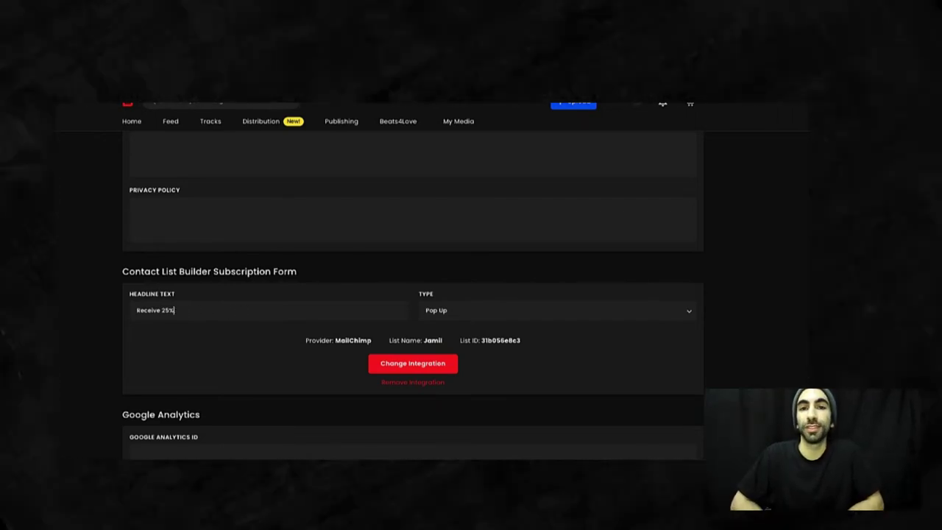
Step: Type 'get 2 FREE beats!!!' as the form headline
{"action": "type", "text": "g"}
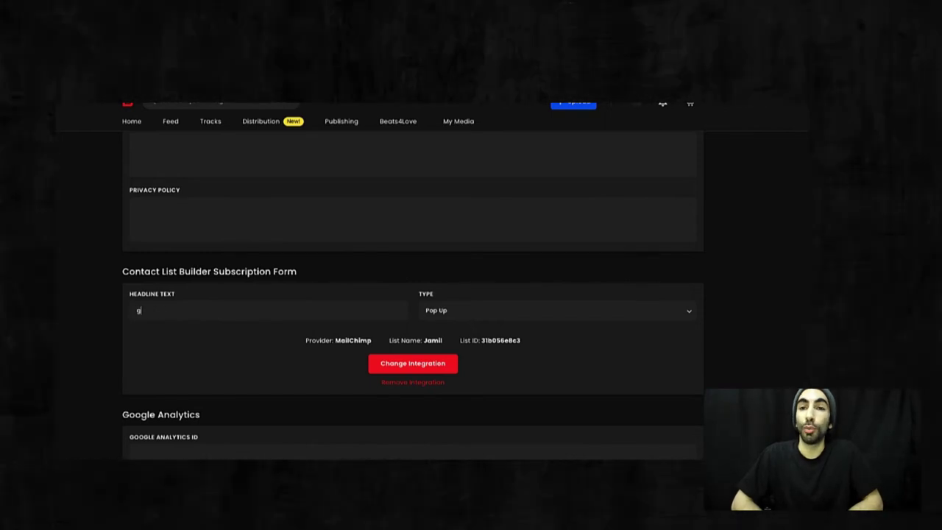
{"action": "type", "text": "et"}
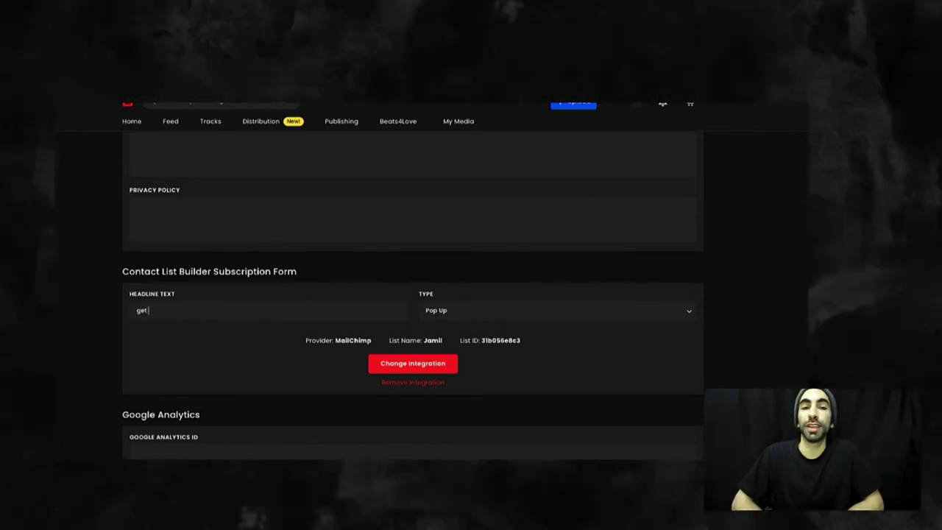
{"action": "type", "text": " 2 FRE"}
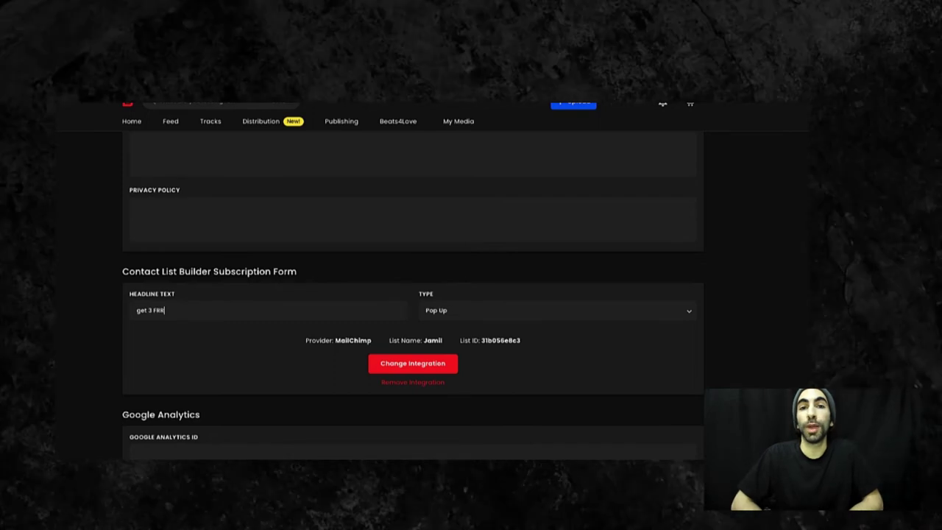
{"action": "type", "text": "E b"}
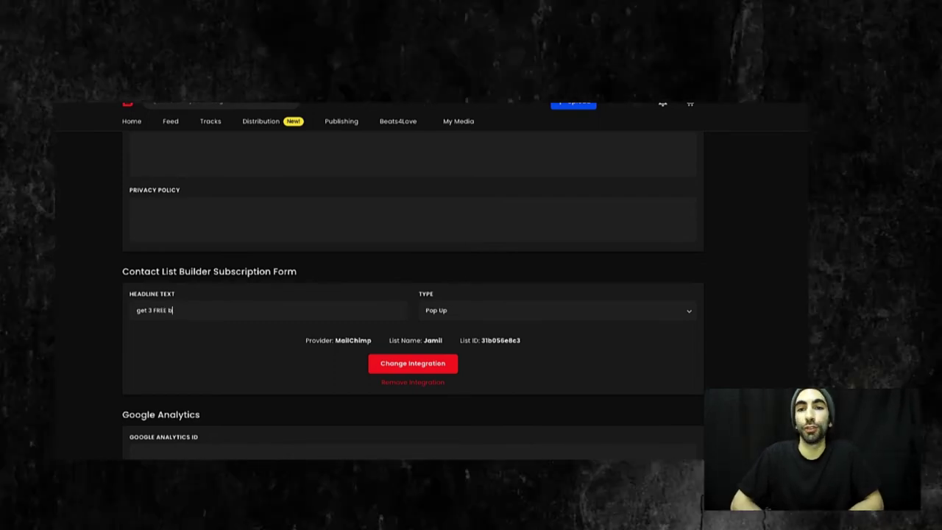
{"action": "type", "text": "eats!!!"}
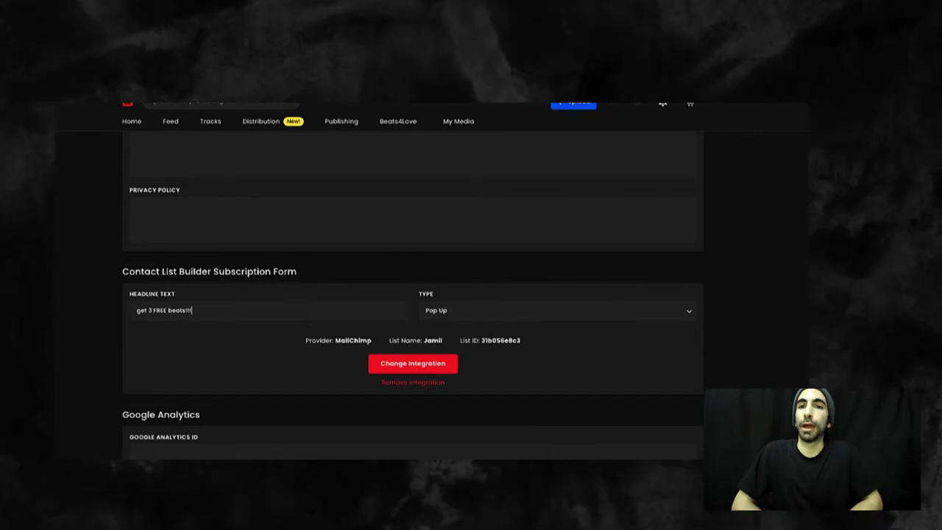
Step: Erase the free-beats draft and set the headline to 'Sign up for my mailing list'
{"action": "key", "text": "BackSpace"}
{"action": "key", "text": "BackSpace"}
{"action": "key", "text": "BackSpace"}
{"action": "key", "text": "BackSpace"}
{"action": "key", "text": "BackSpace"}
{"action": "key", "text": "BackSpace"}
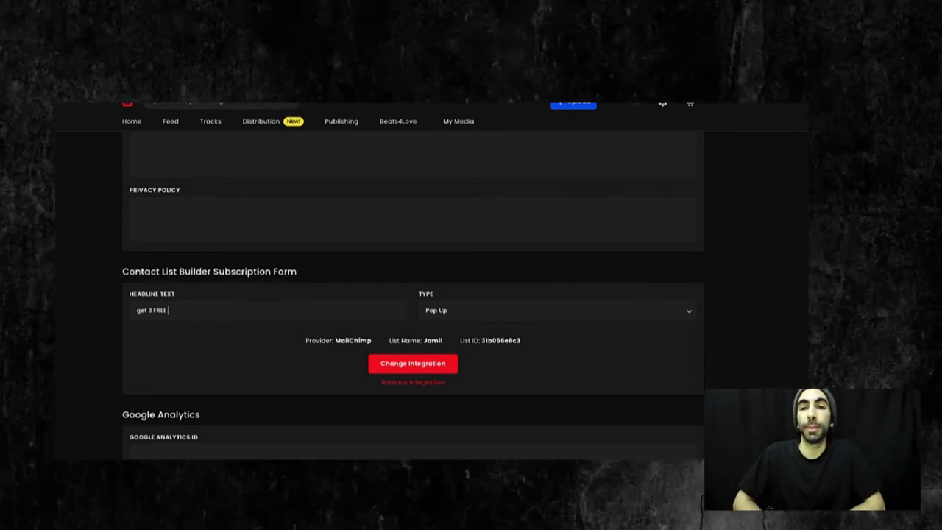
{"action": "key", "text": "BackSpace"}
{"action": "key", "text": "BackSpace"}
{"action": "key", "text": "BackSpace"}
{"action": "key", "text": "BackSpace"}
{"action": "key", "text": "BackSpace"}
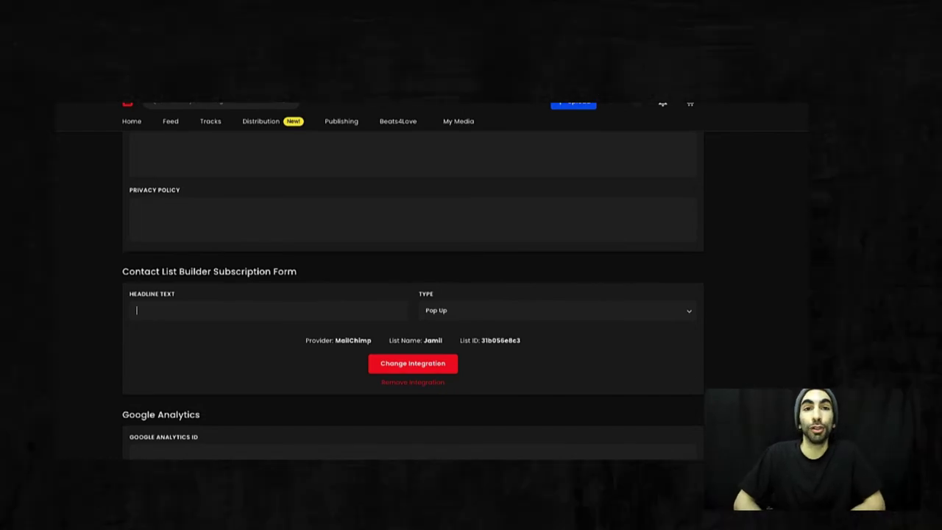
{"action": "type", "text": "Sign "}
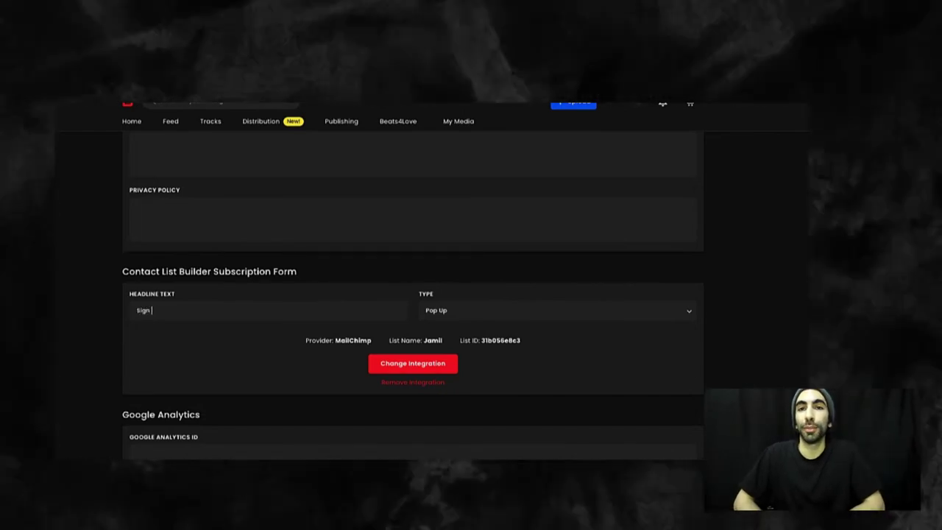
{"action": "type", "text": "up for my maili"}
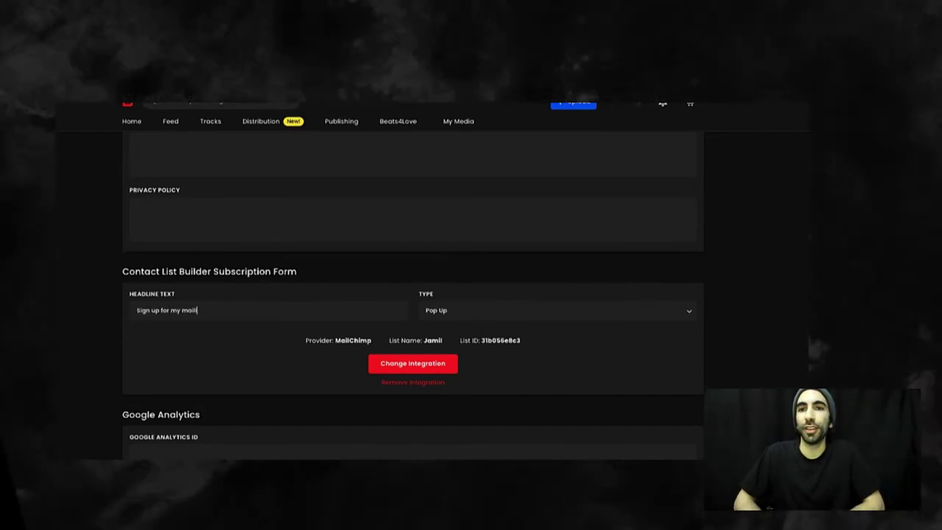
{"action": "type", "text": "ng list"}
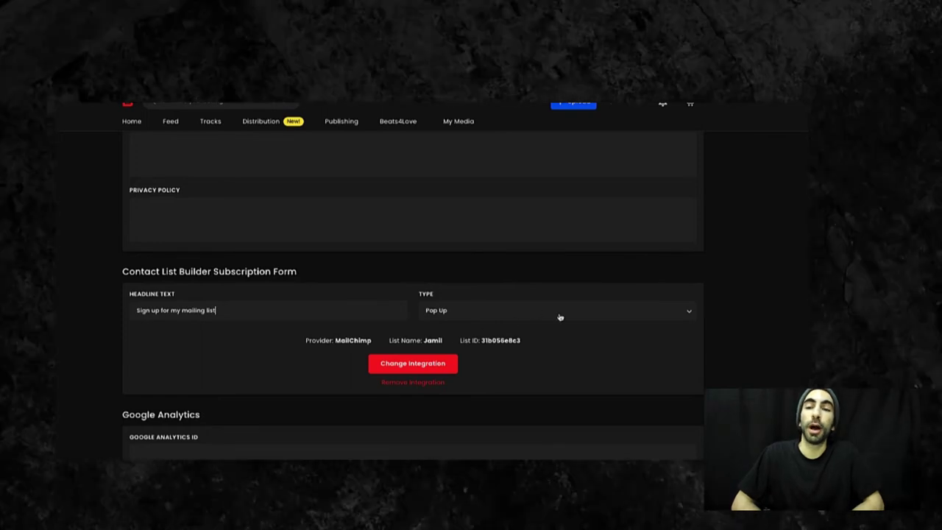
Step: Keep the form type as Pop Up and save the Pro Page settings
{"action": "left_click", "coordinate": [596, 313]}
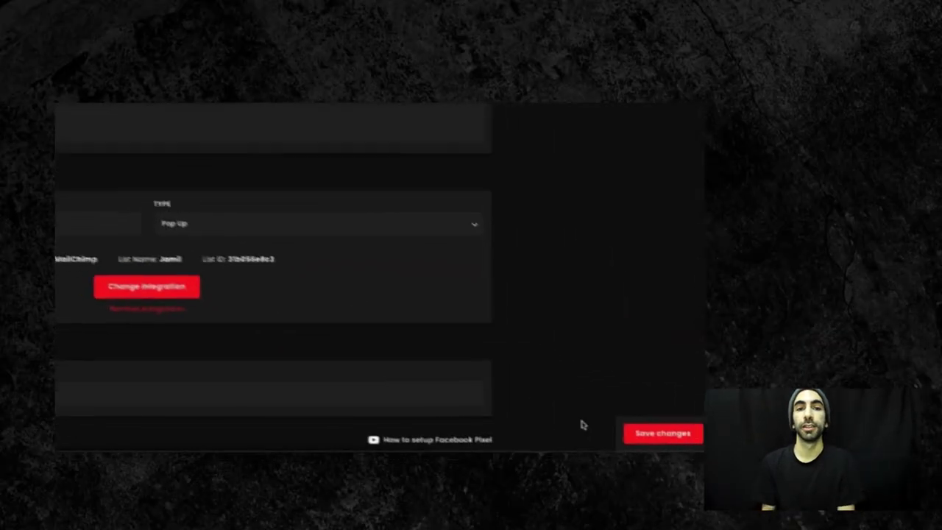
{"action": "left_click", "coordinate": [637, 433]}
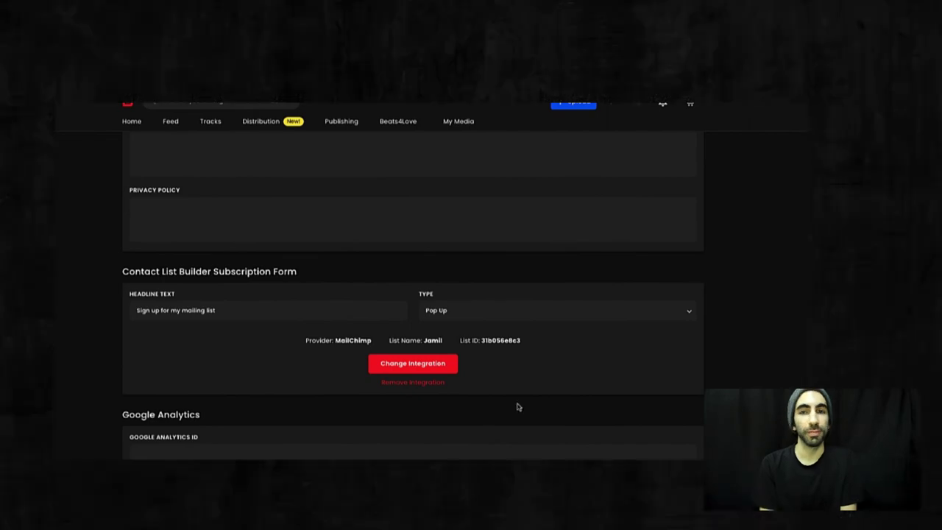
{"action": "scroll", "coordinate": [574, 326], "scroll_direction": "up", "scroll_amount": 10}
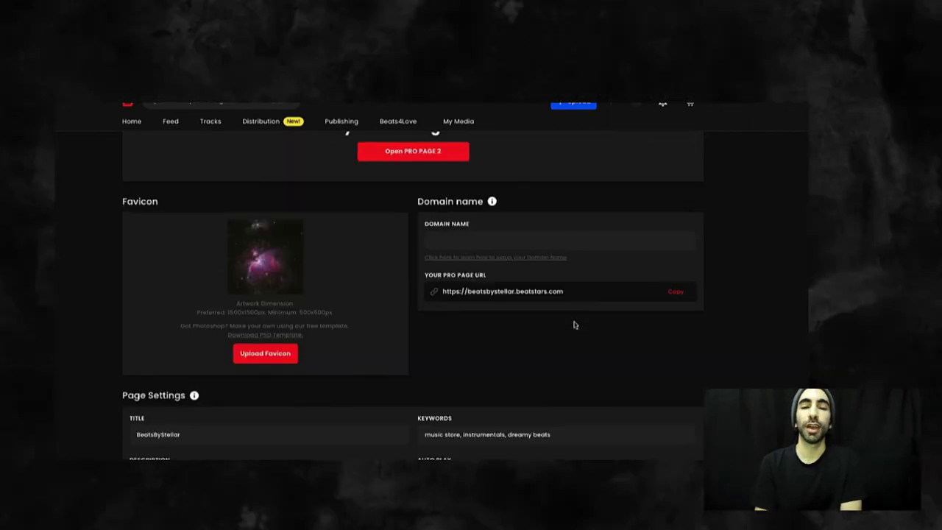
{"action": "scroll", "coordinate": [574, 324], "scroll_direction": "up", "scroll_amount": 3}
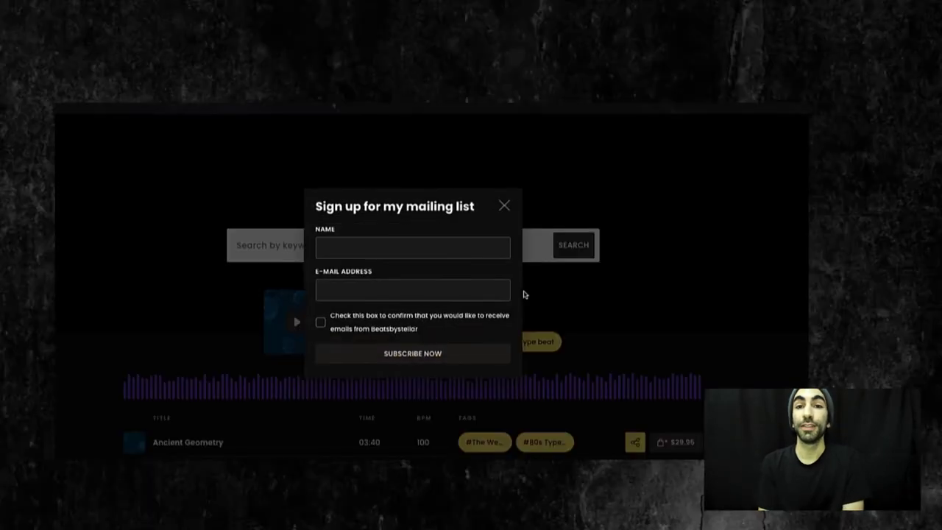
Step: Enter a test name and e-mail address in the live page's signup pop-up
{"action": "left_click", "coordinate": [487, 250]}
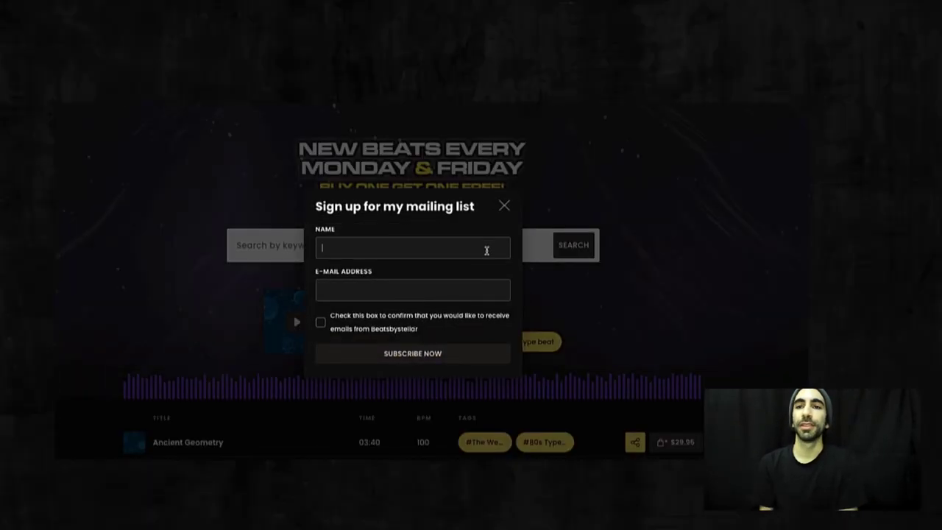
{"action": "type", "text": "Jamil"}
{"action": "key", "text": "Tab"}
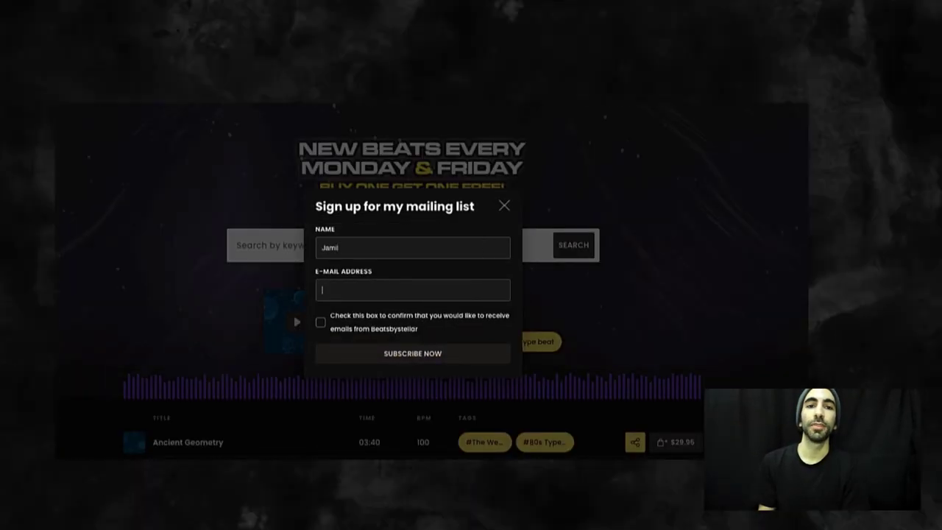
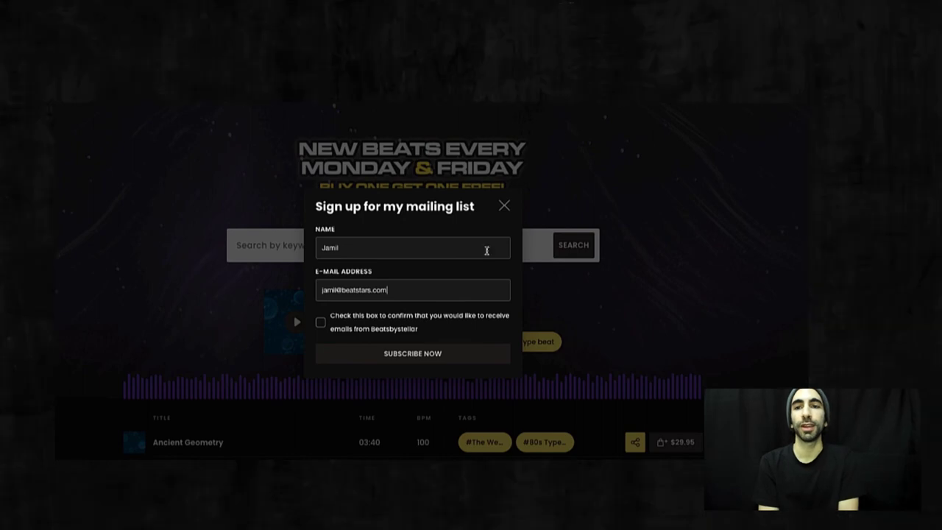